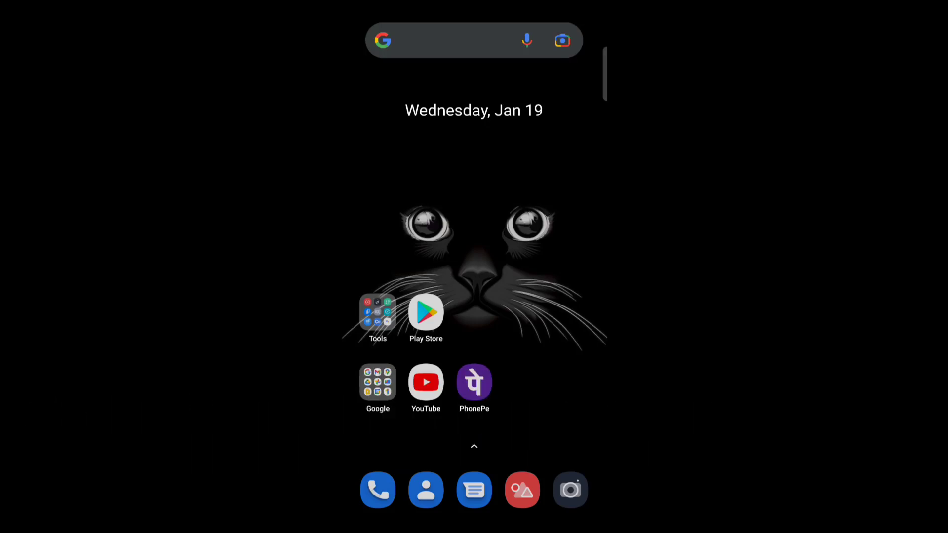
Step: Start a Google search for 'snapchat login' from the home screen search bar
click(459, 40)
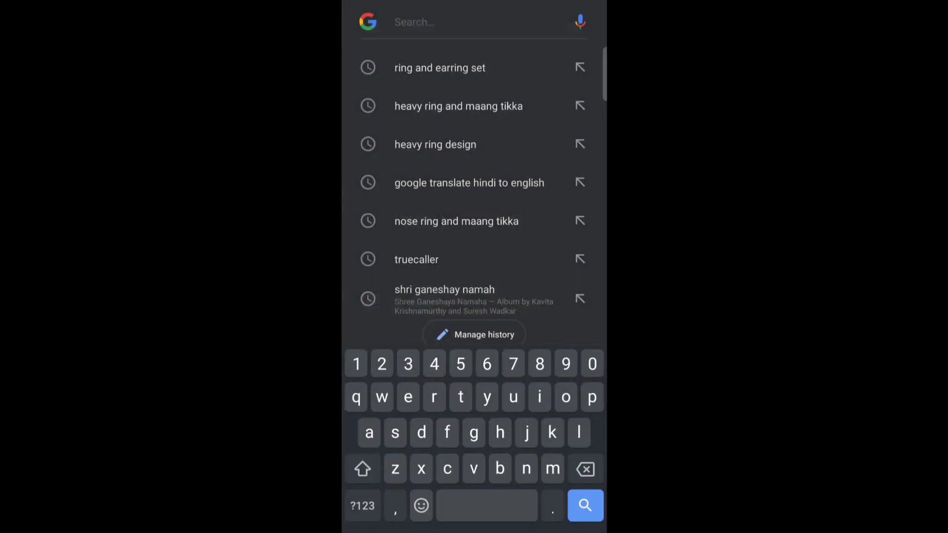
text(snapchat login)
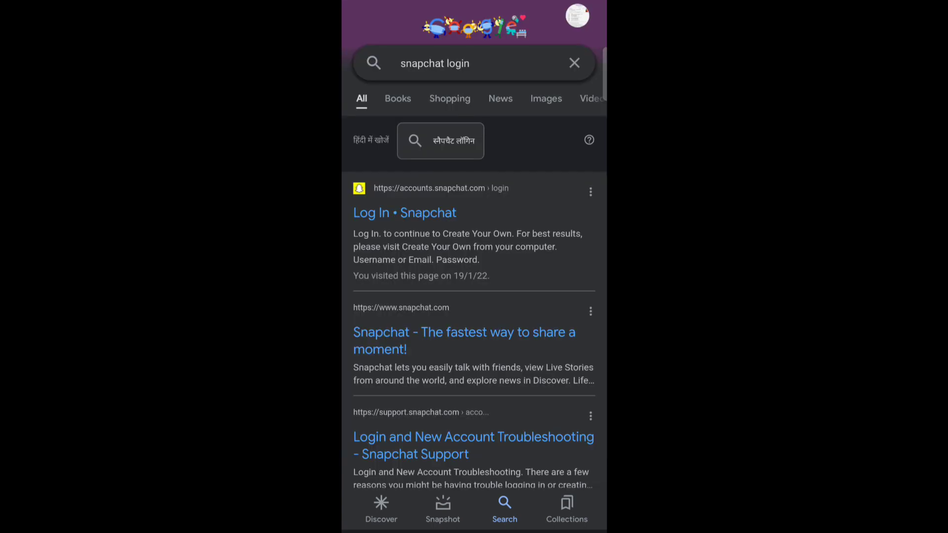
Step: Open the Log In • Snapchat result and enter the account username with its underscore
click(405, 213)
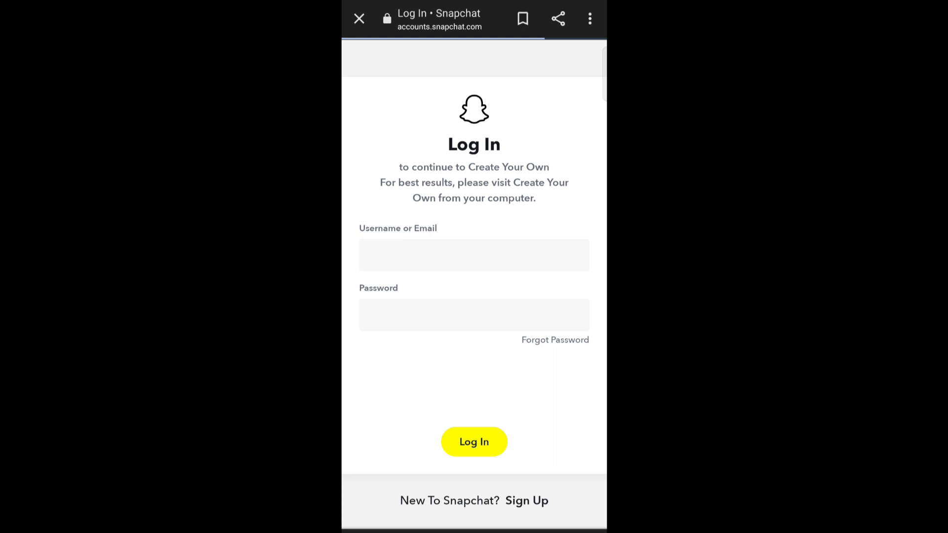
click(474, 254)
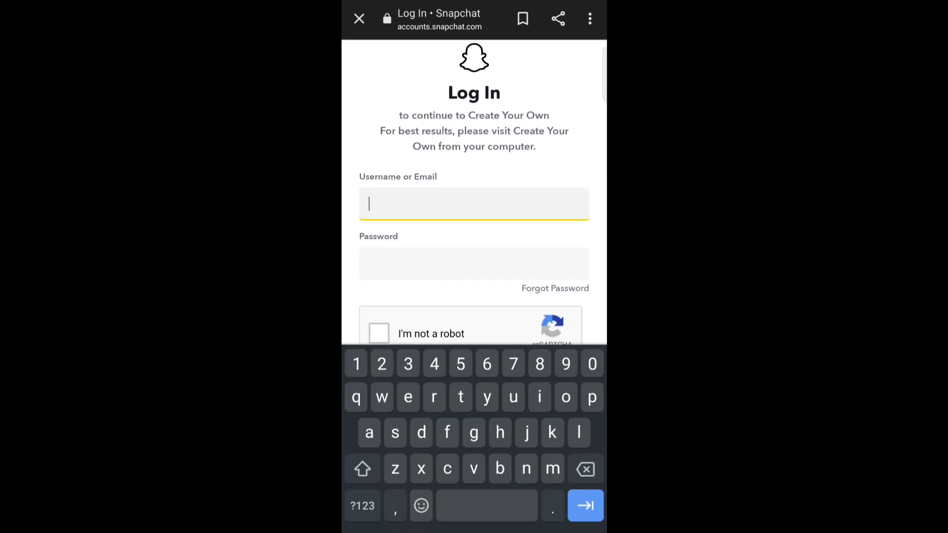
text(khushi)
click(362, 505)
text(_)
click(362, 506)
text(s20)
text(20)
key(BackSpace)
text(2)
text(25)
key(Return)
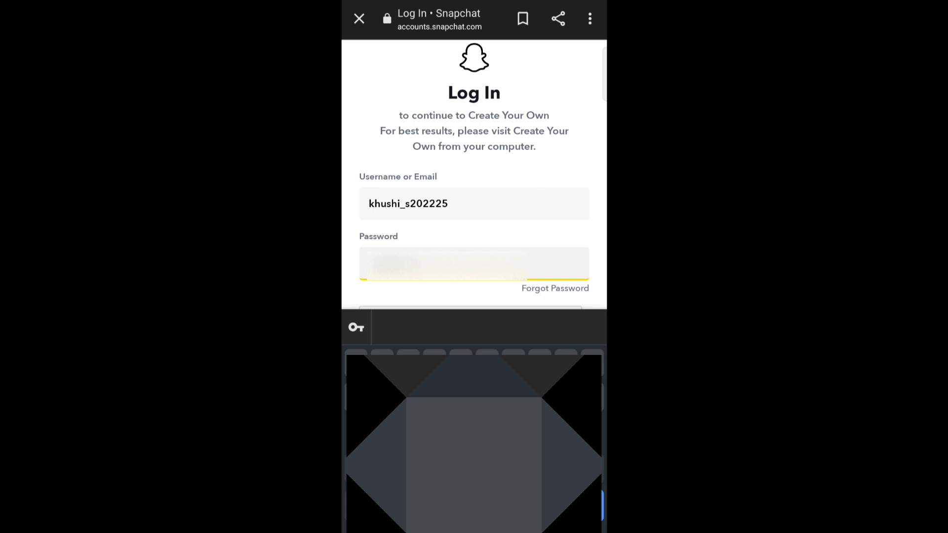
text(••••••••••)
Step: Enter the password, tick I'm not a robot, and log in
key(Return)
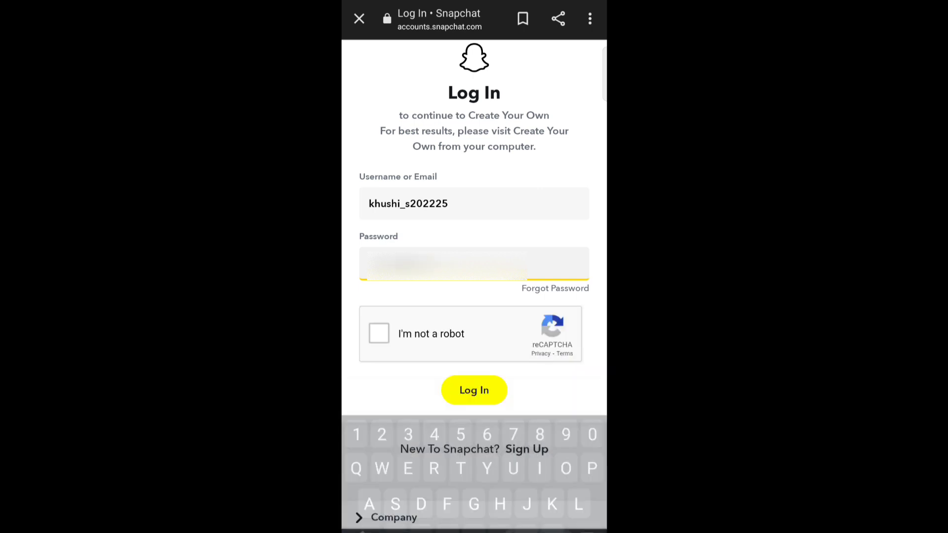
click(379, 333)
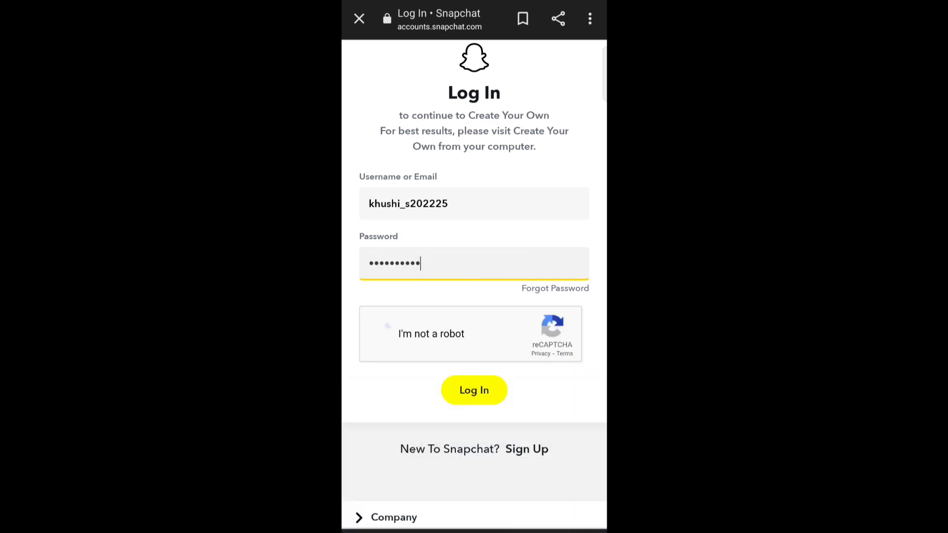
click(474, 390)
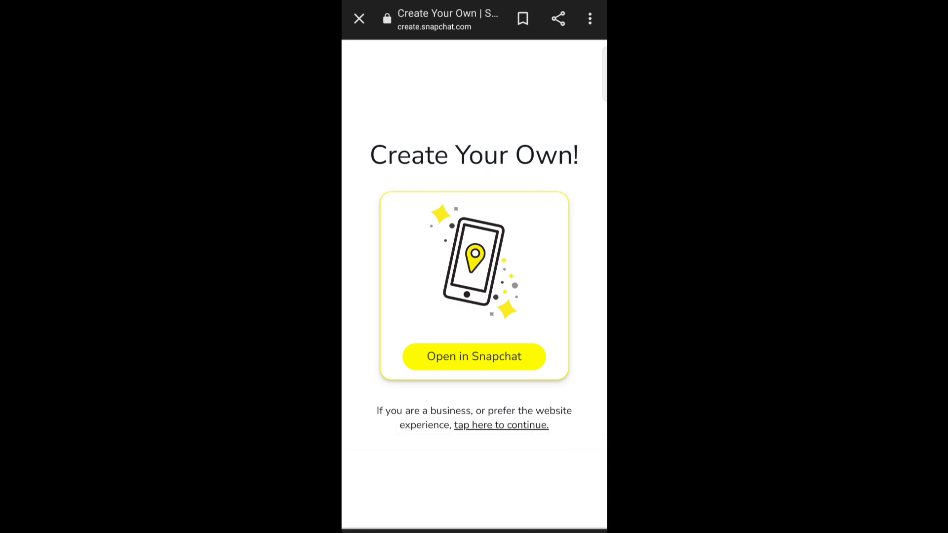
Step: Reload Create Your Own, continue on the website, and show the Create and Support menu
drag(475, 222, 475, 296)
click(501, 424)
scroll(474, 296, down, 3)
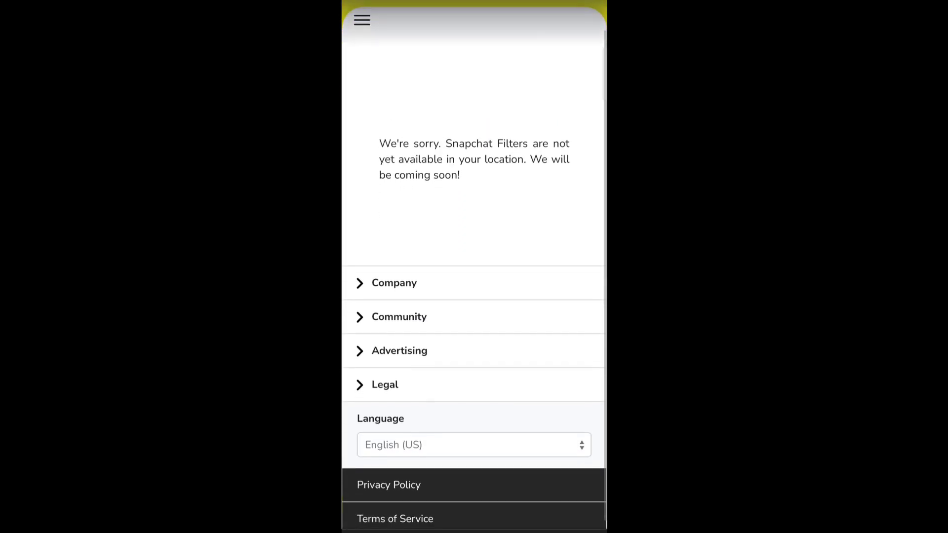
scroll(474, 297, up, 3)
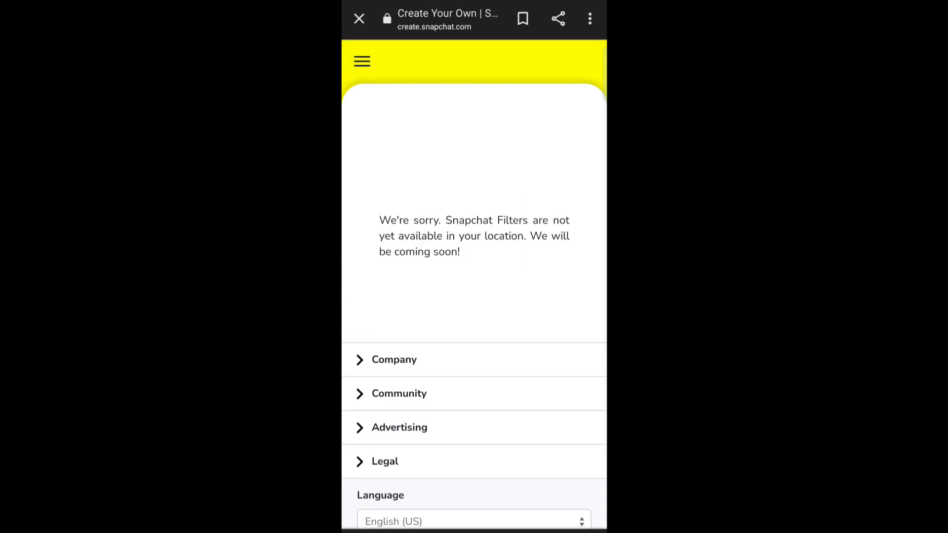
click(361, 60)
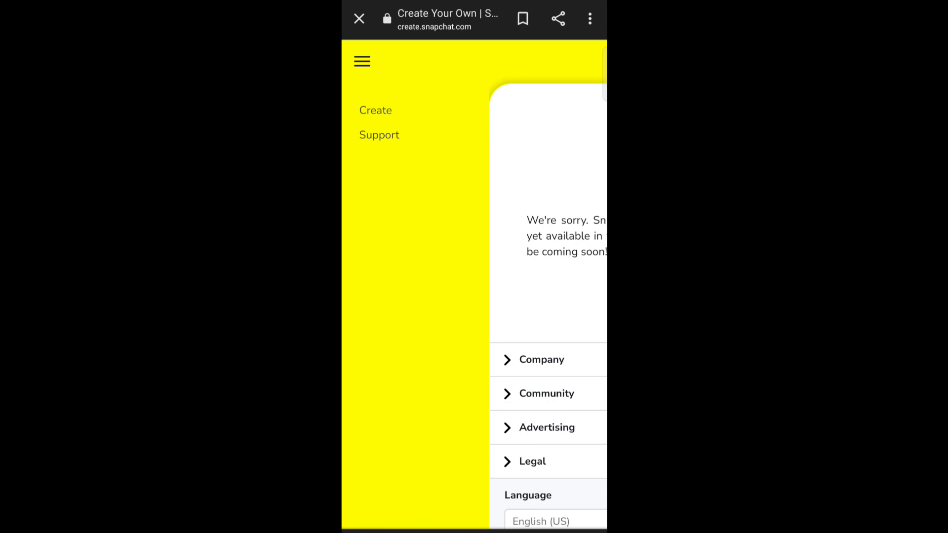
Step: Go to Snapchat Support and expand the My Account & Security topics
click(379, 134)
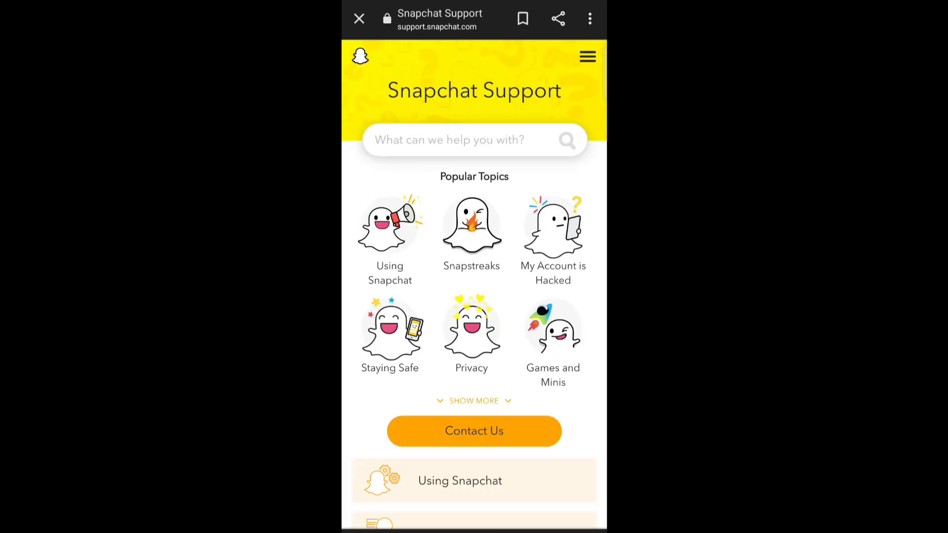
scroll(475, 297, down, 2)
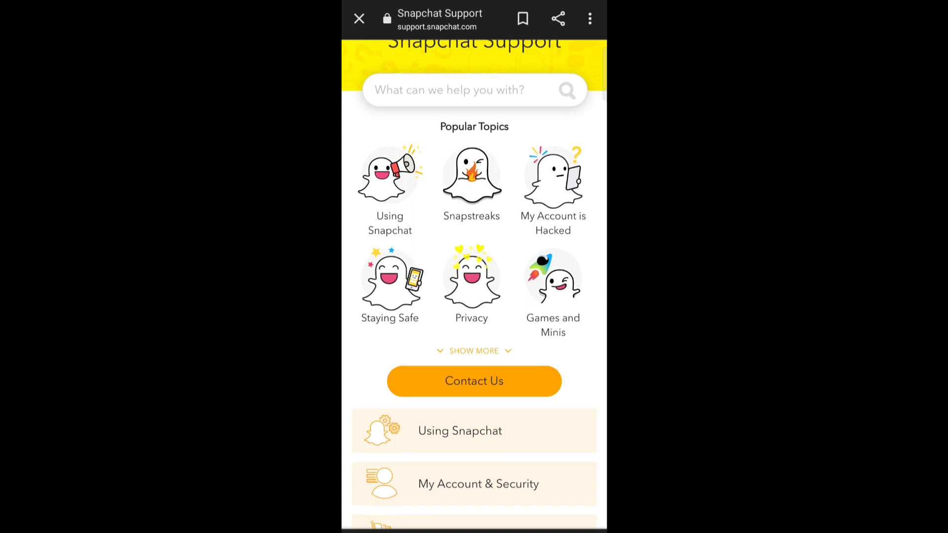
scroll(475, 297, down, 5)
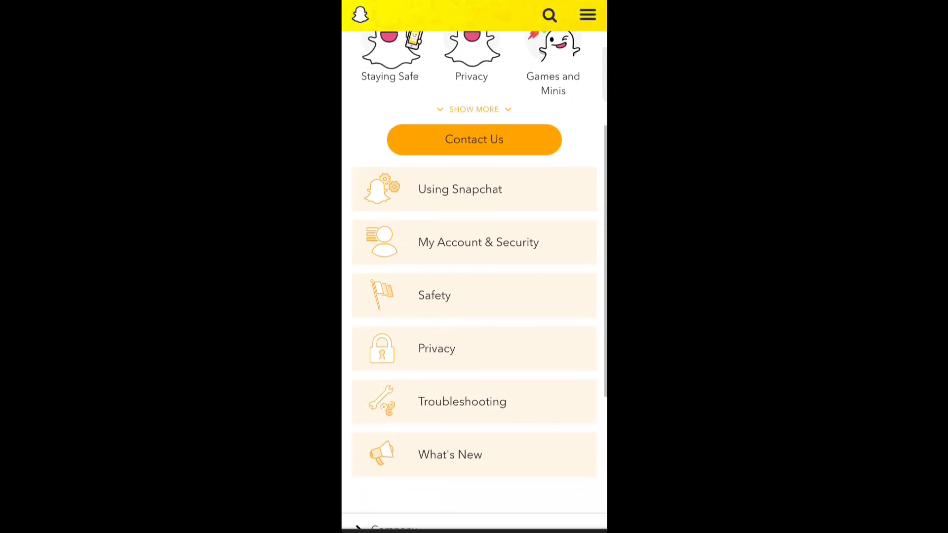
click(474, 239)
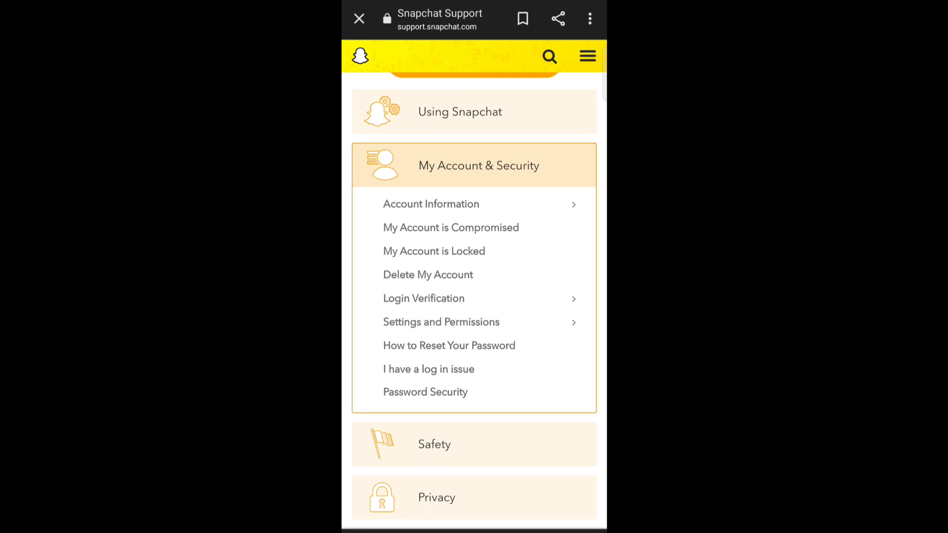
Step: Open the Delete My Account article and follow its 'accounts portal' link
click(428, 274)
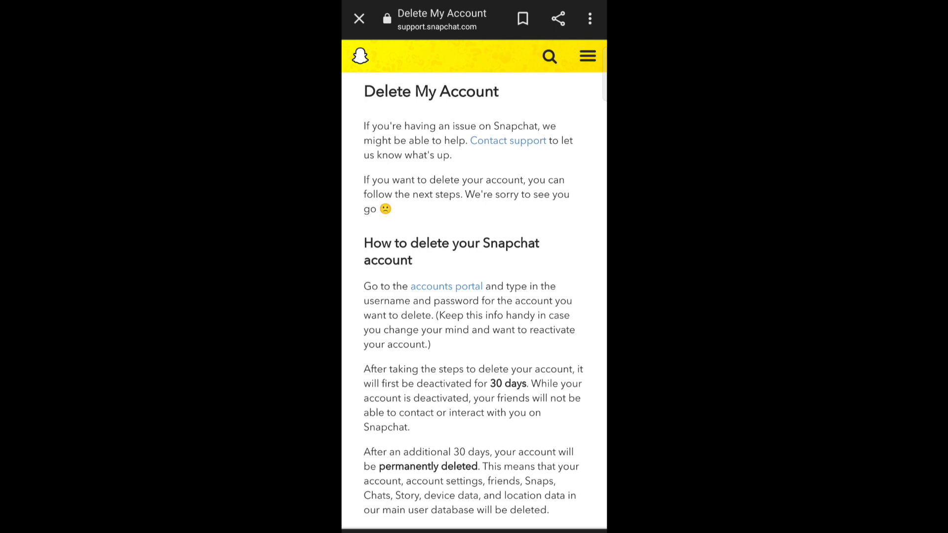
scroll(474, 296, down, 10)
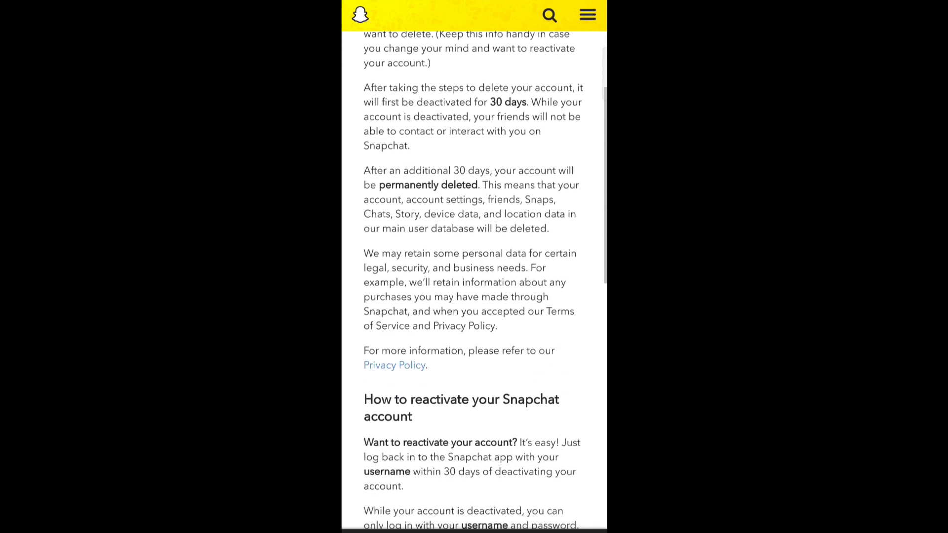
scroll(475, 296, down, 5)
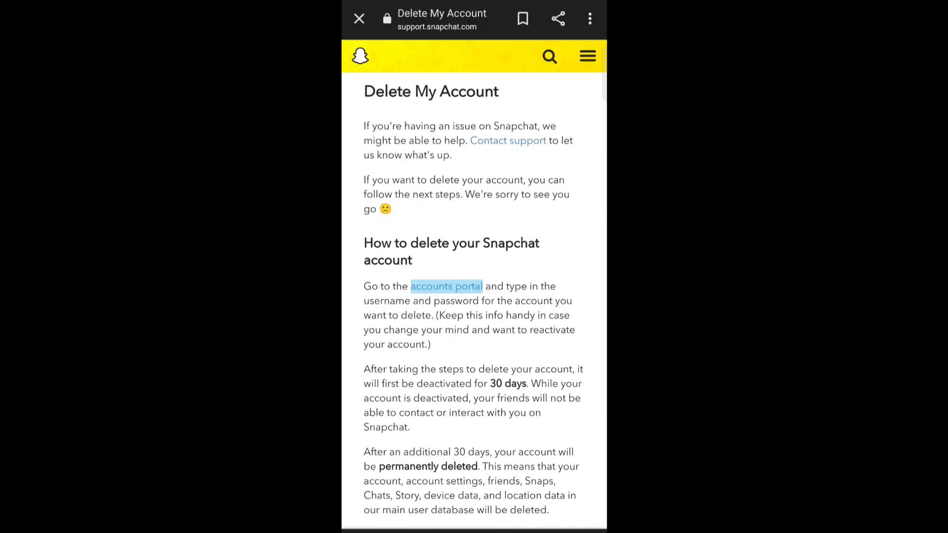
click(446, 286)
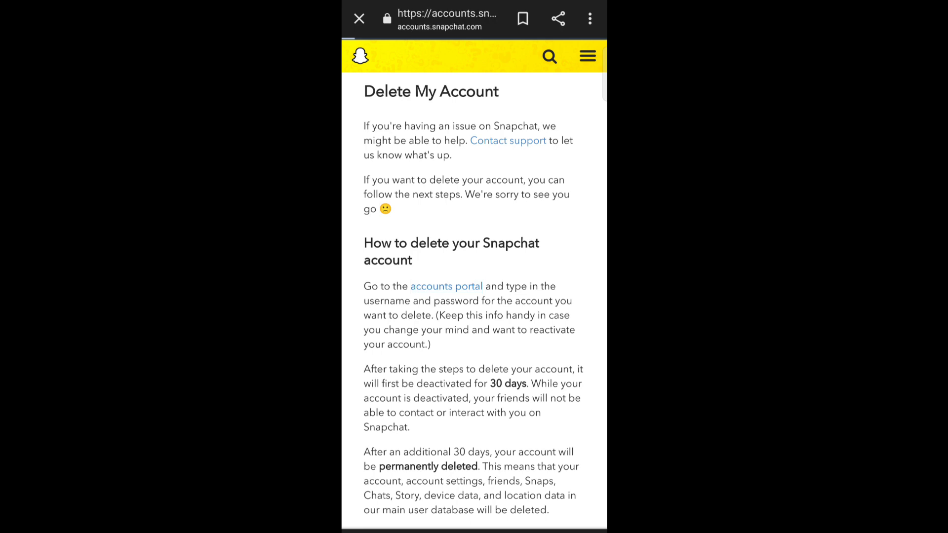
scroll(474, 297, down, 3)
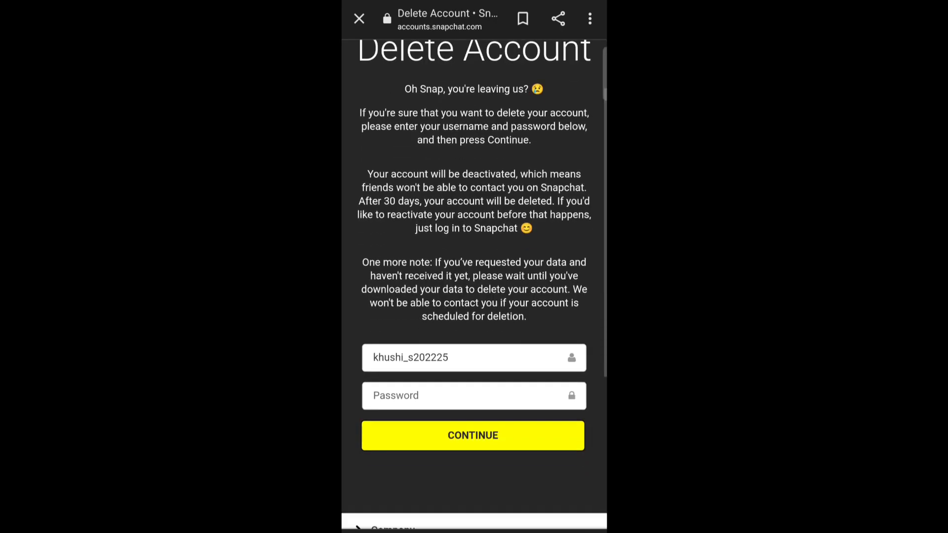
Step: Enter the password on the Delete Account page and continue to deactivate the account
click(473, 392)
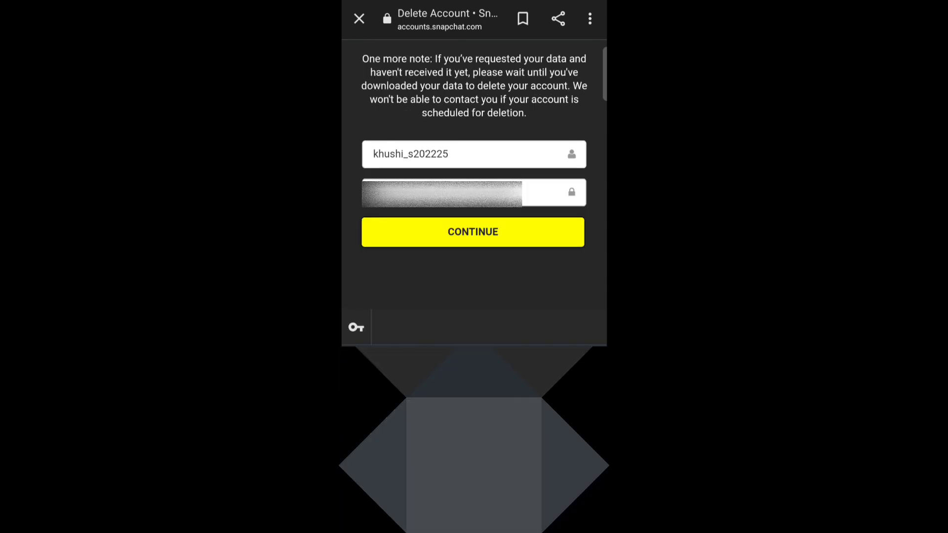
key(Return)
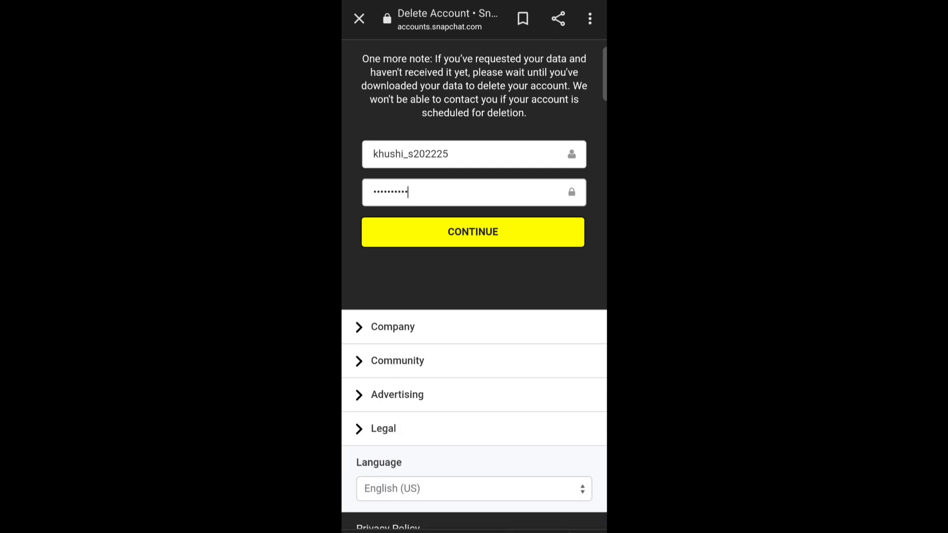
click(473, 231)
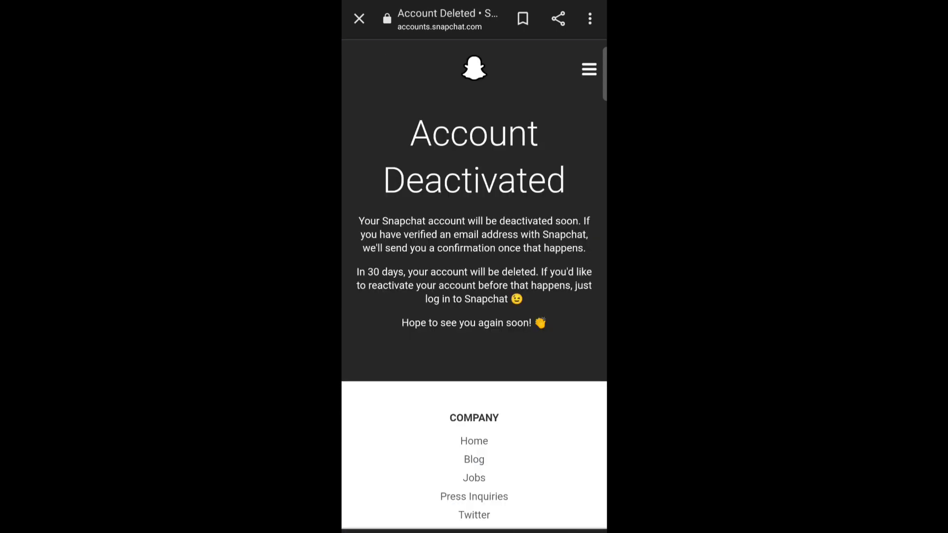
click(586, 450)
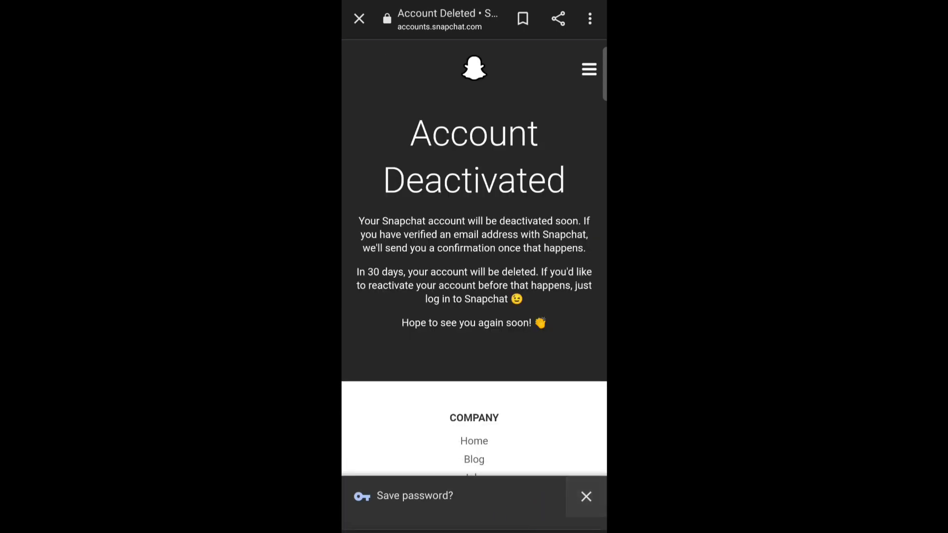